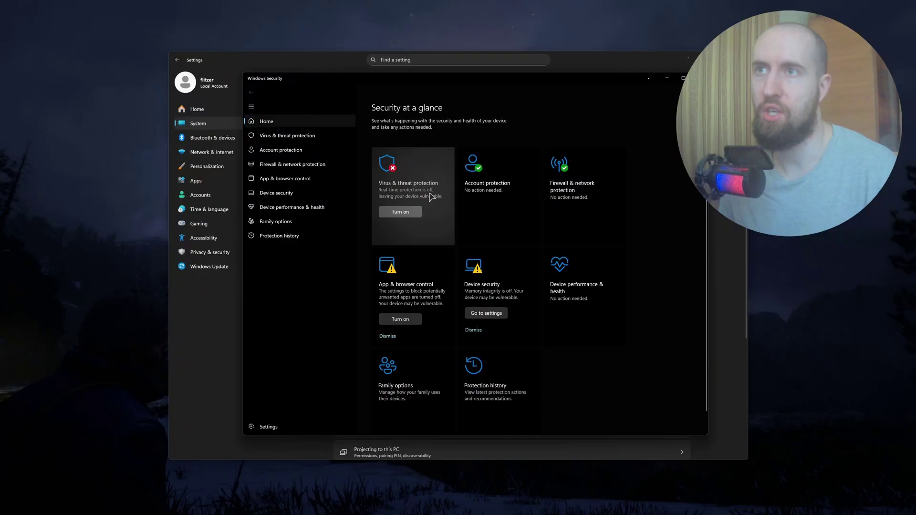
Step: Open the Virus & threat protection settings and confirm real-time protection is Off
left_click(424, 178)
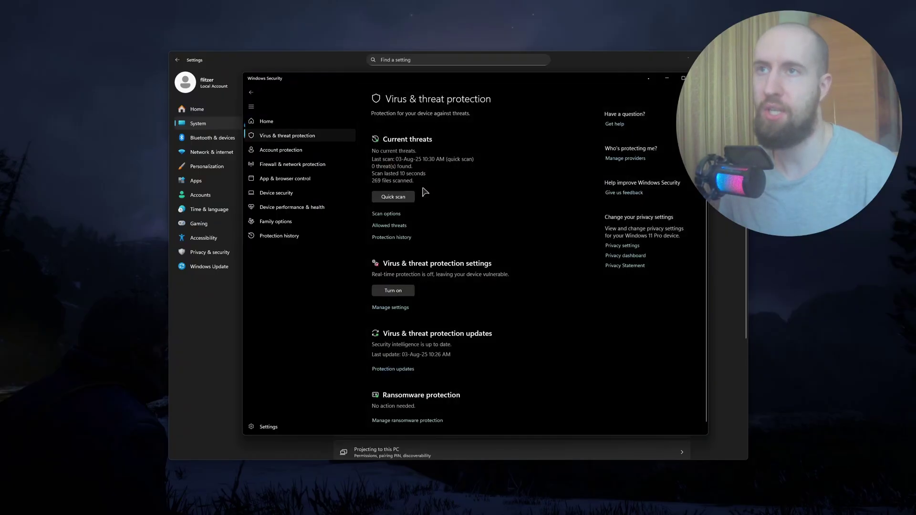
left_click(399, 308)
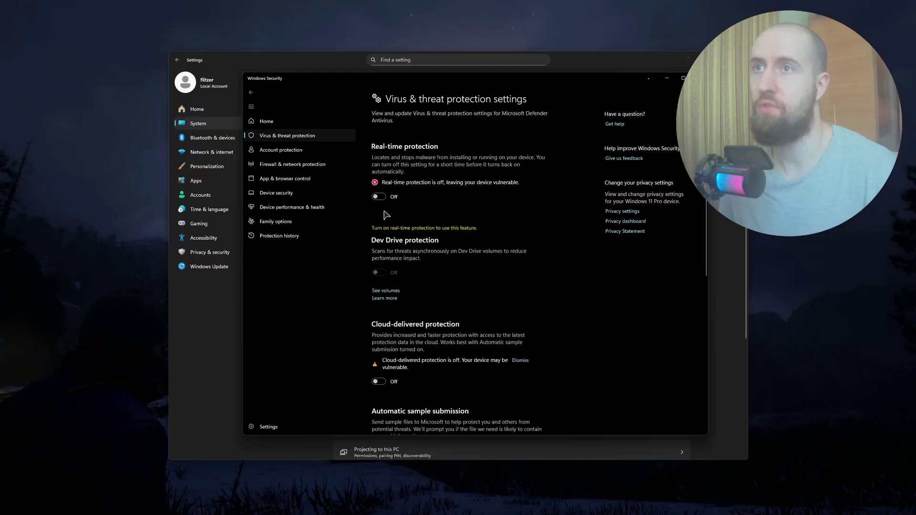
scroll(411, 216, "down", 6)
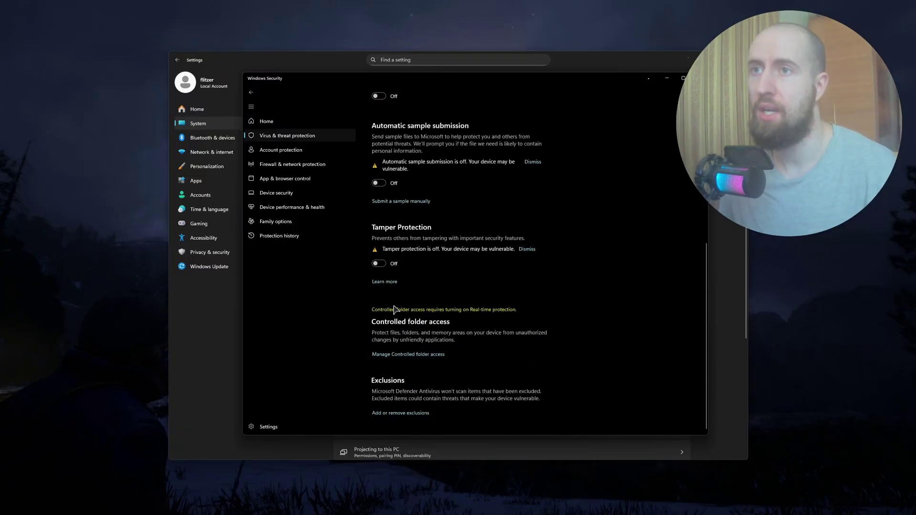
scroll(458, 253, "up", 4)
scroll(448, 258, "up", 2)
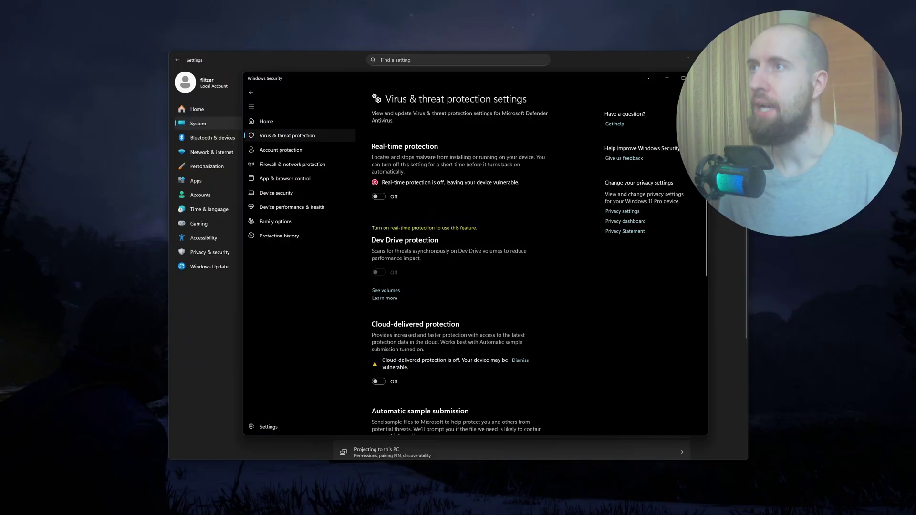
Step: Close Windows Security and reposition the Settings and Everything windows
left_click(700, 77)
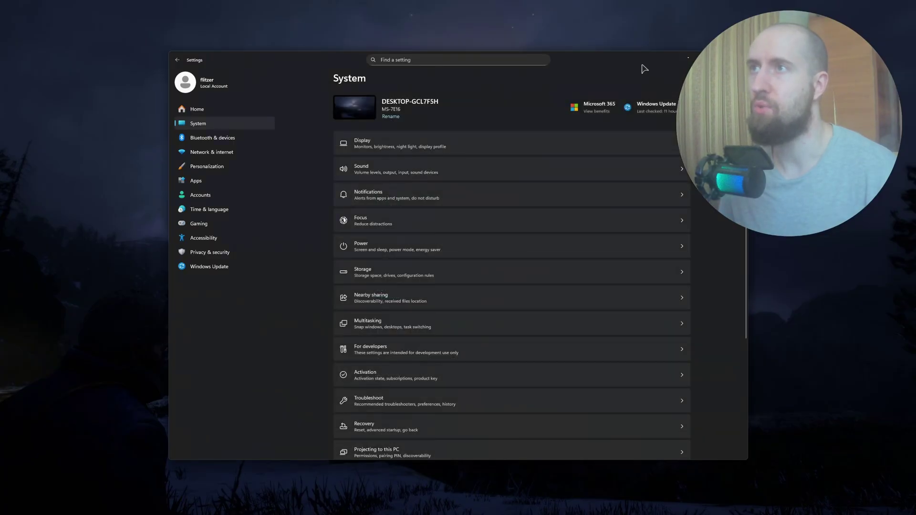
left_click_drag(625, 66, 640, 61)
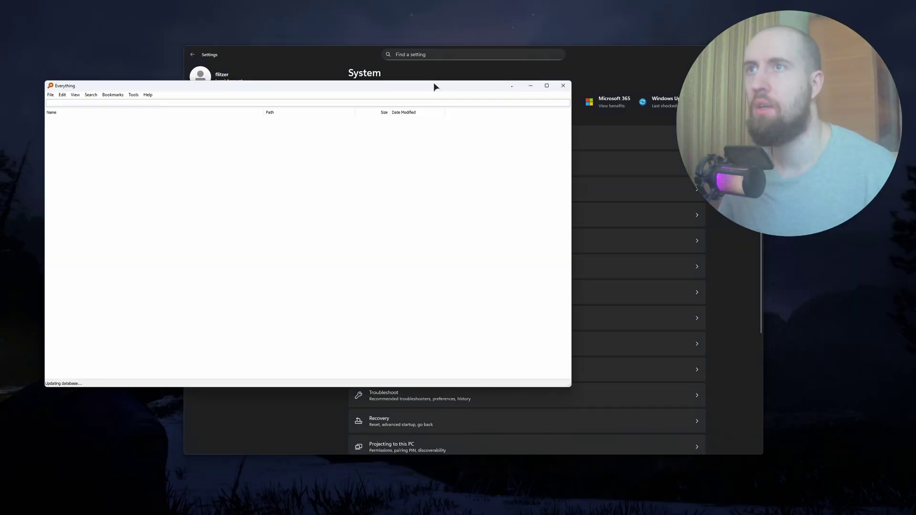
left_click_drag(434, 82, 626, 95)
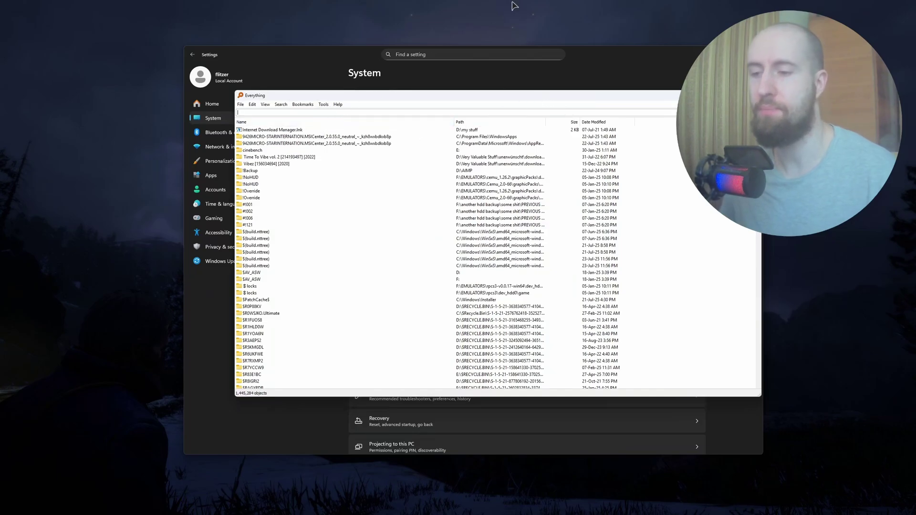
Step: Search Everything for 'msteams' and widen the Path column to show full locations
type("eams")
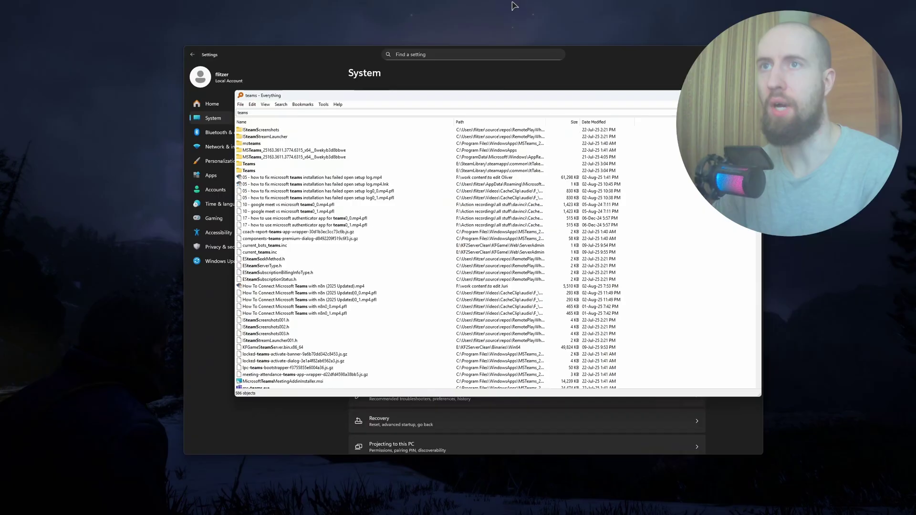
key("ctrl+a")
type("msteams")
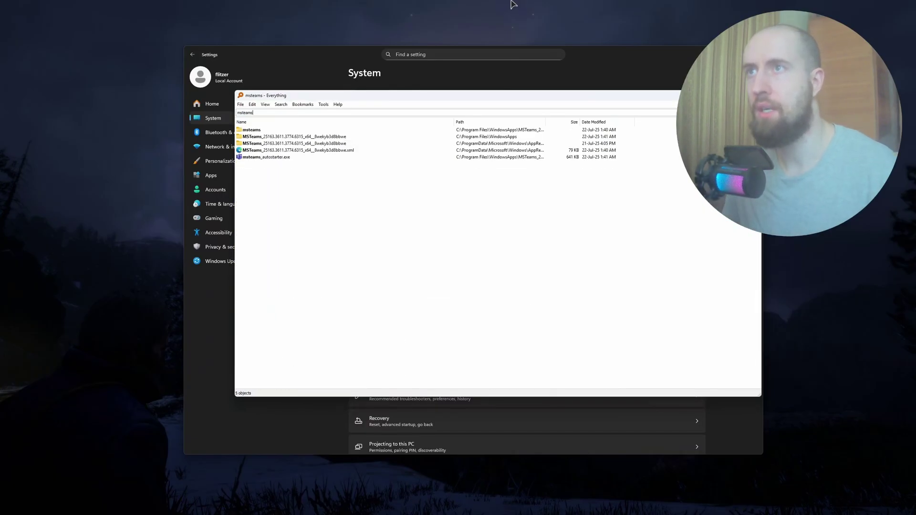
left_click_drag(547, 123, 633, 107)
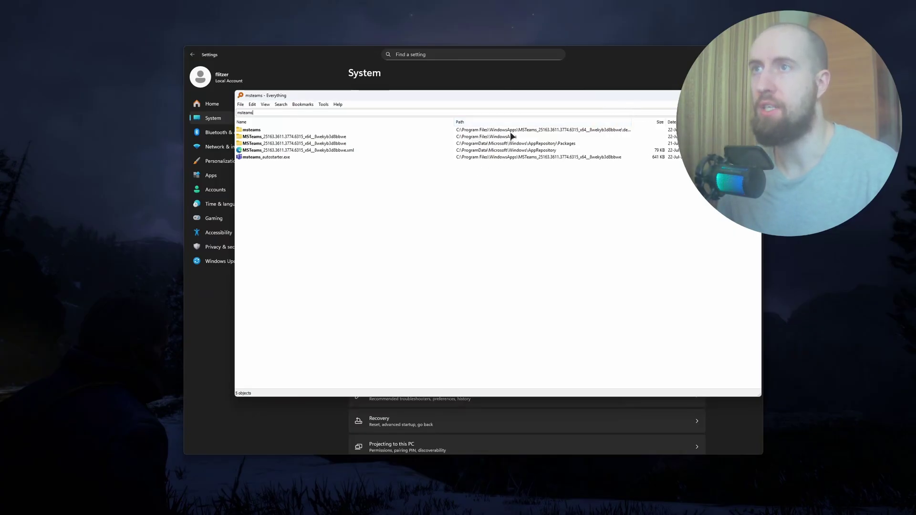
Step: Try deleting the four files in the msteams folder, cancelling after access is denied
double_click(250, 130)
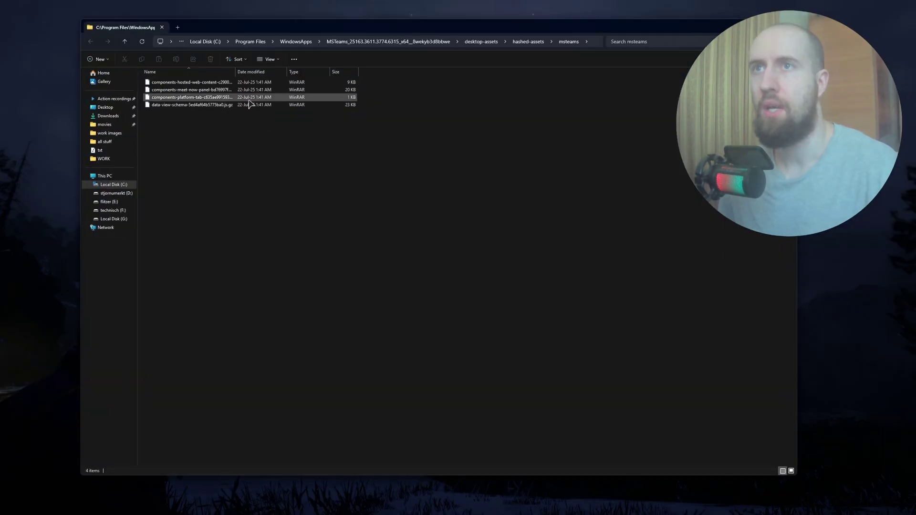
left_click_drag(237, 71, 339, 71)
left_click_drag(244, 166, 287, 80)
key("Delete")
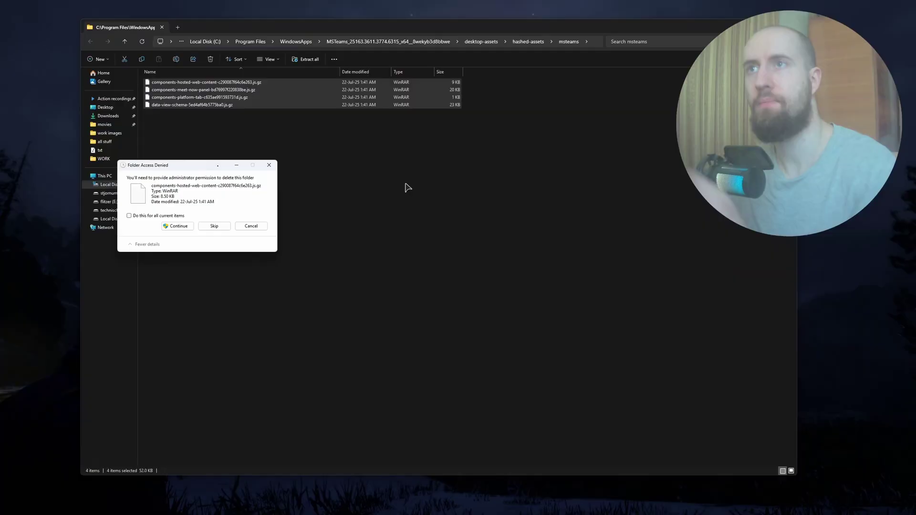
left_click(178, 226)
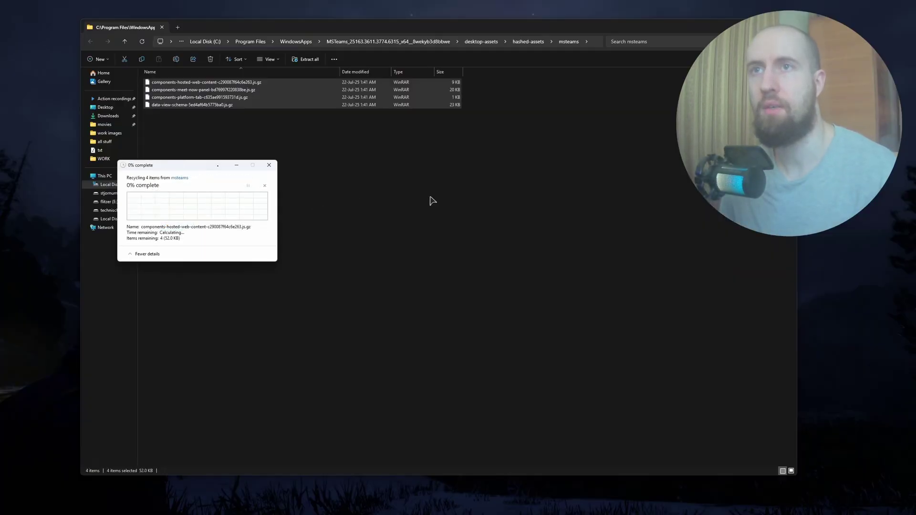
left_click(268, 165)
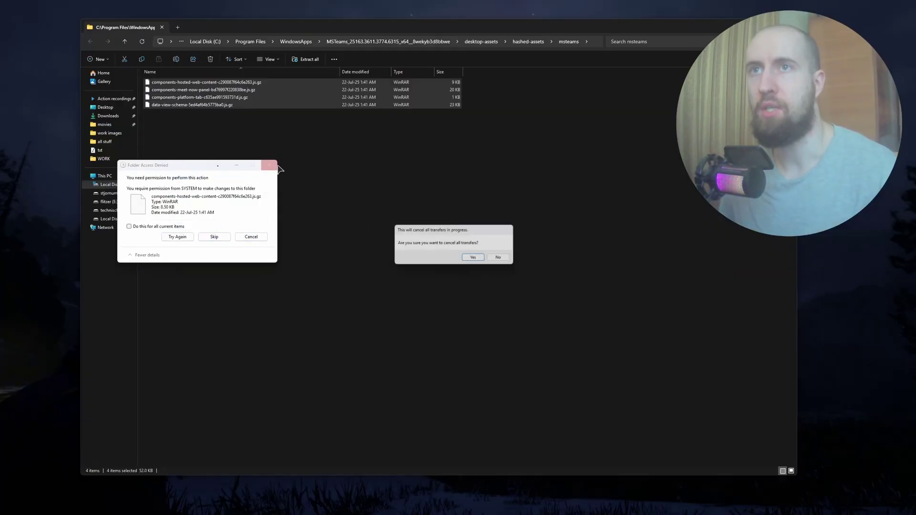
left_click(475, 259)
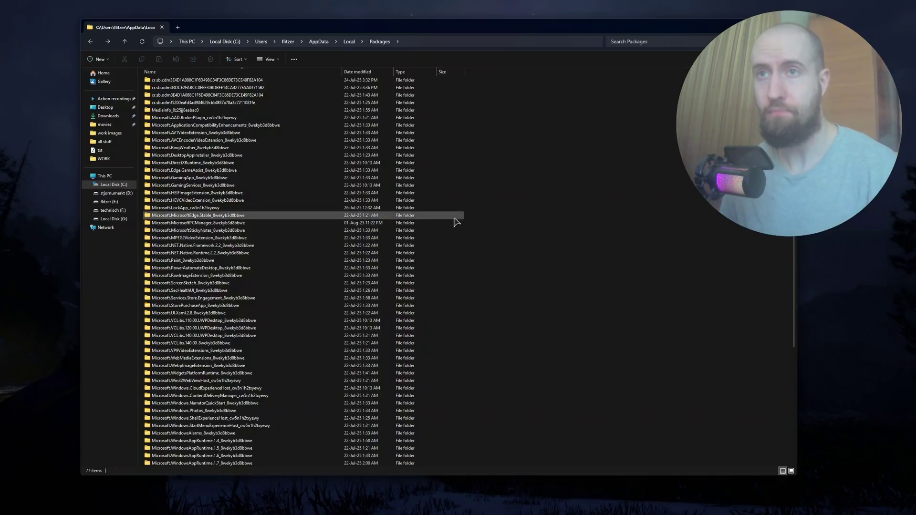
Step: Search the Packages folder for 'teams', find no matches, and return to the full listing
scroll(456, 217, "up", 1)
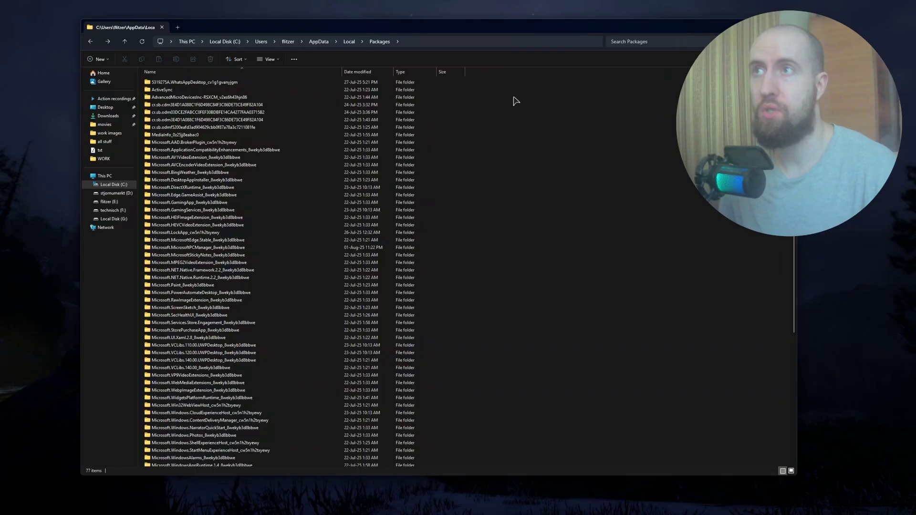
left_click(643, 42)
type("teams")
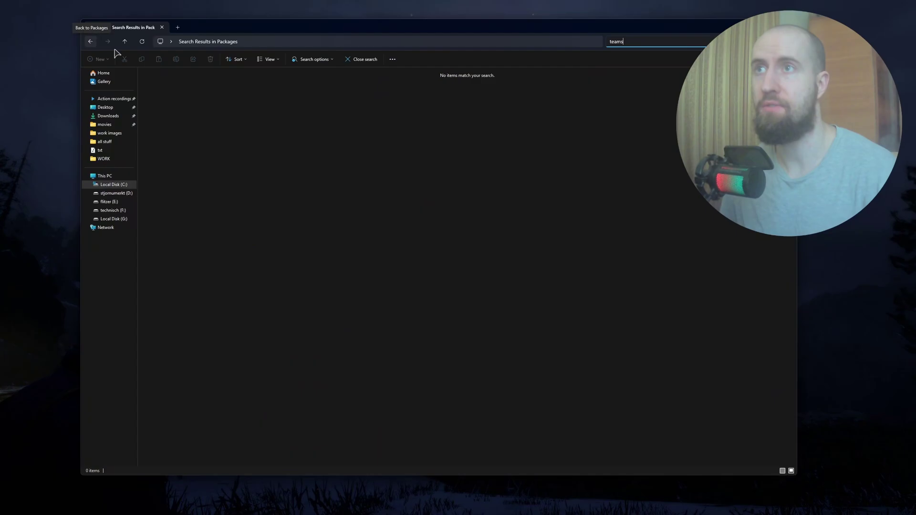
left_click(91, 42)
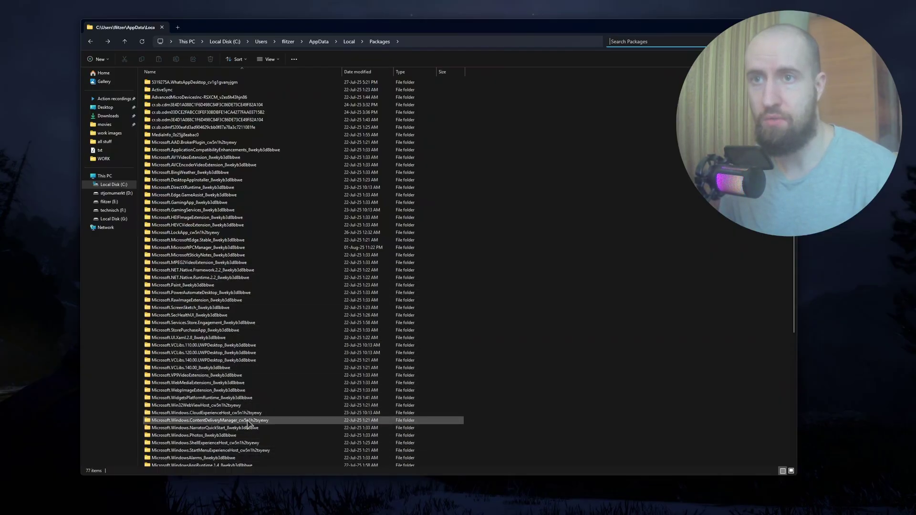
Step: Open the Photos package's LocalCache and inspect its Local\Microsoft folder
double_click(231, 435)
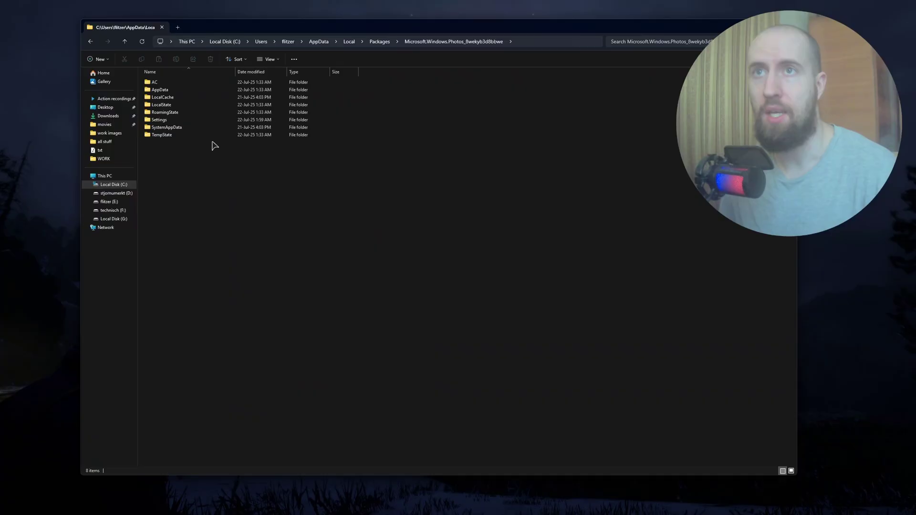
double_click(168, 97)
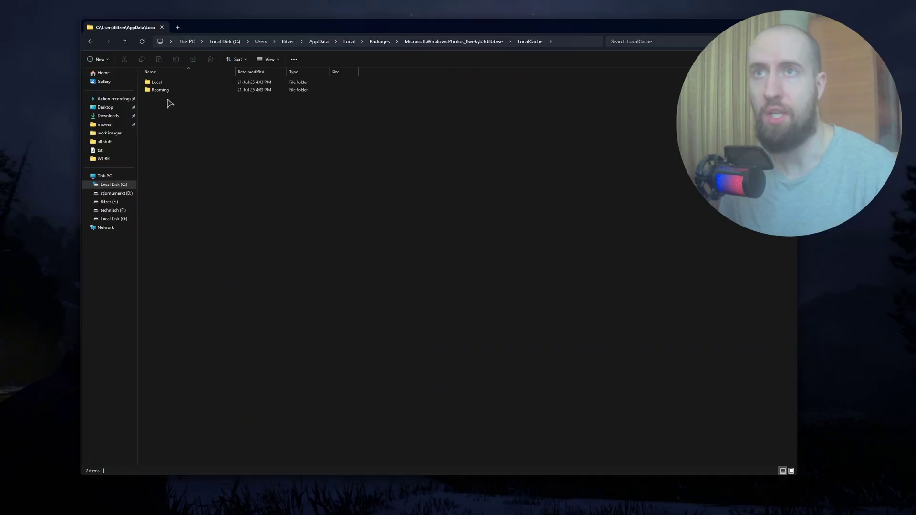
left_click(169, 84)
double_click(169, 84)
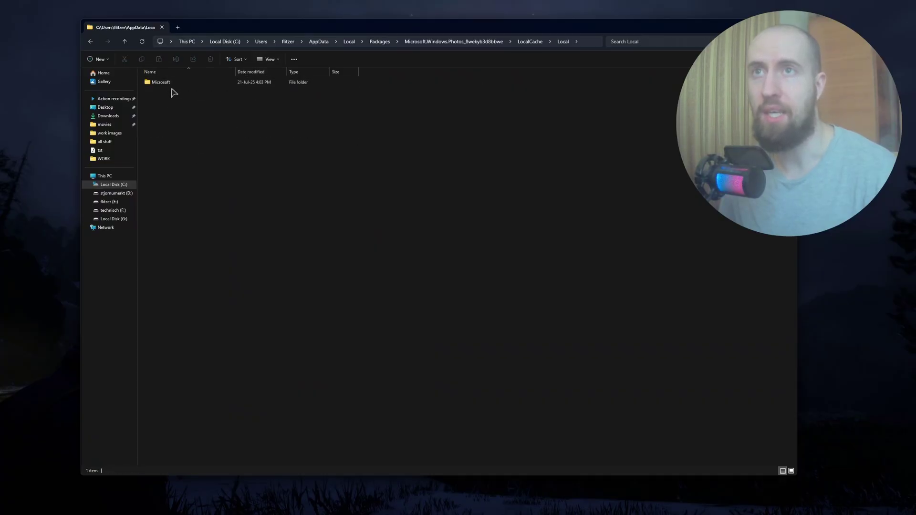
double_click(174, 85)
Step: Browse the Roaming branch down to Start Menu\Programs, then return to LocalCache
double_click(90, 42)
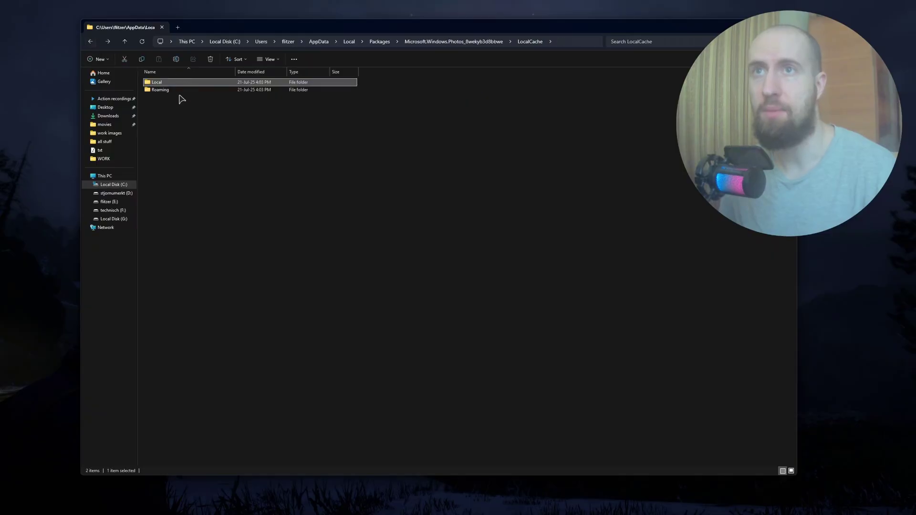
double_click(180, 92)
double_click(178, 85)
double_click(179, 85)
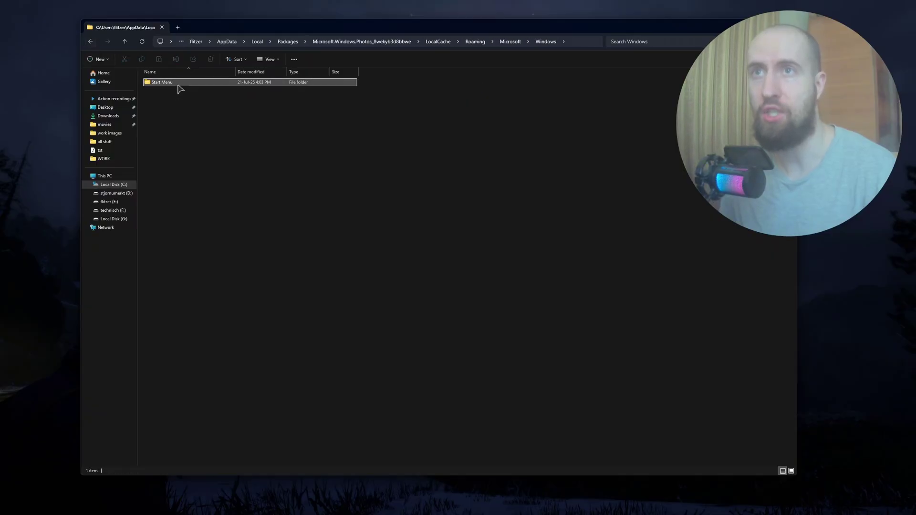
double_click(178, 85)
double_click(178, 85)
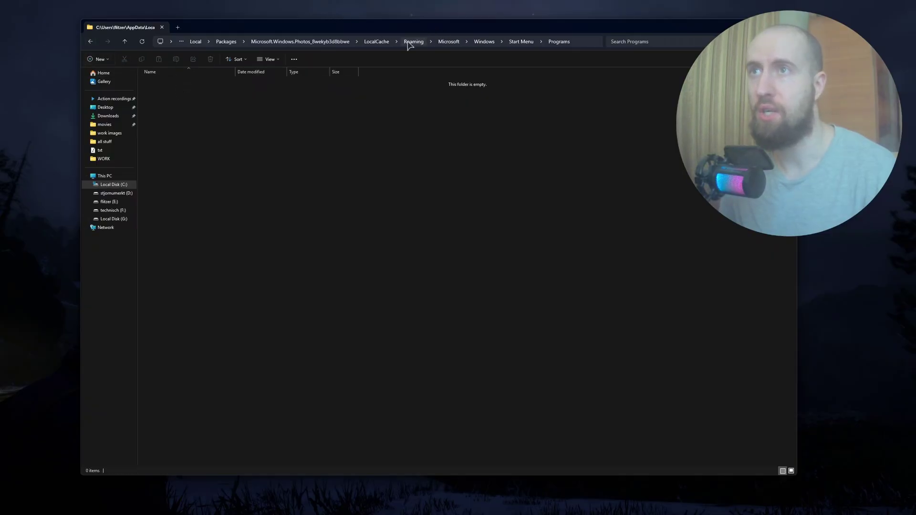
left_click(377, 42)
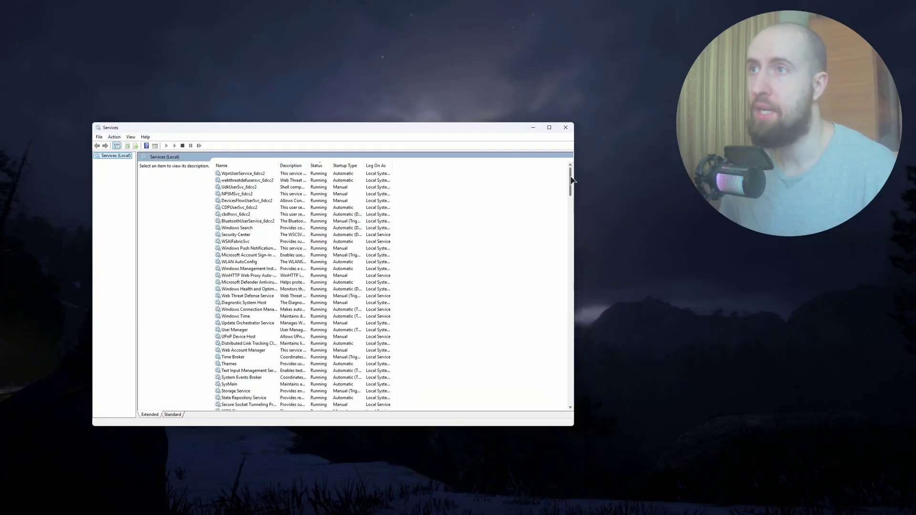
Step: Sort services by name, check the Windows Installer service's status and description, then close Services
left_click_drag(570, 182, 561, 360)
scroll(286, 324, "down", 6)
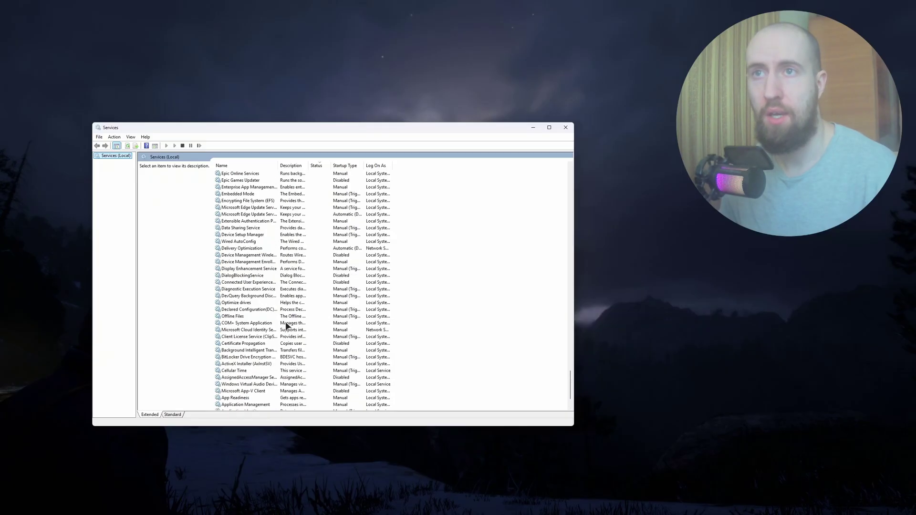
left_click(224, 166)
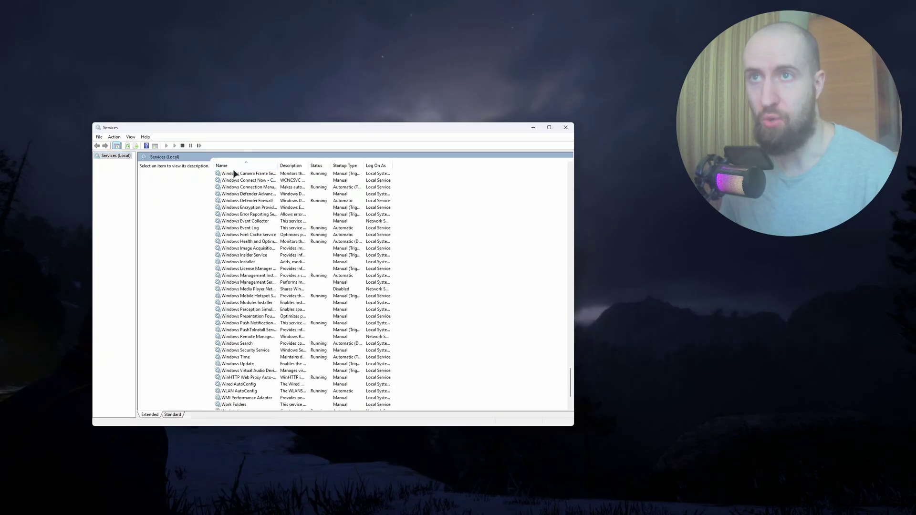
scroll(297, 263, "up", 5)
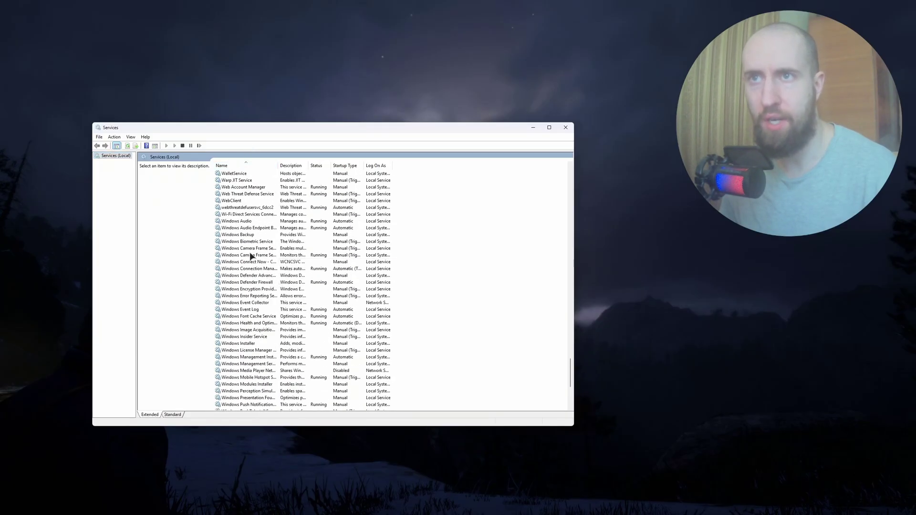
left_click(241, 344)
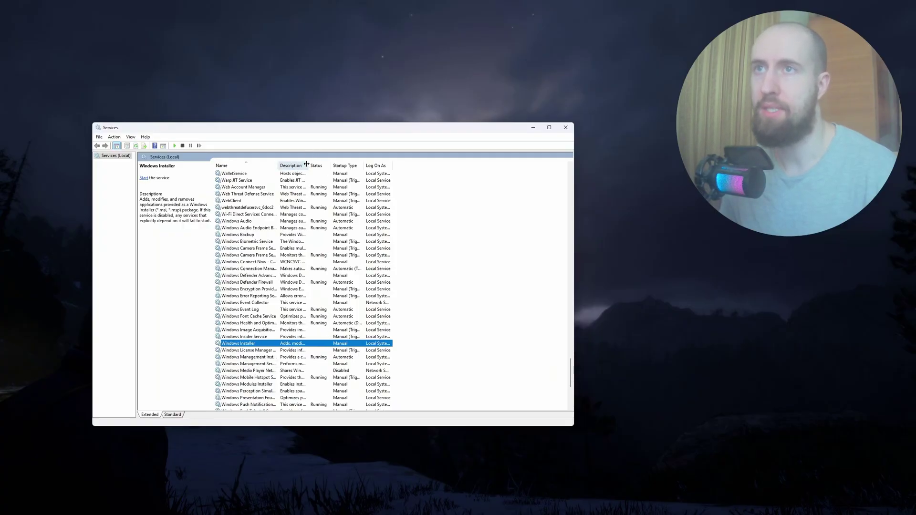
left_click_drag(307, 165, 366, 165)
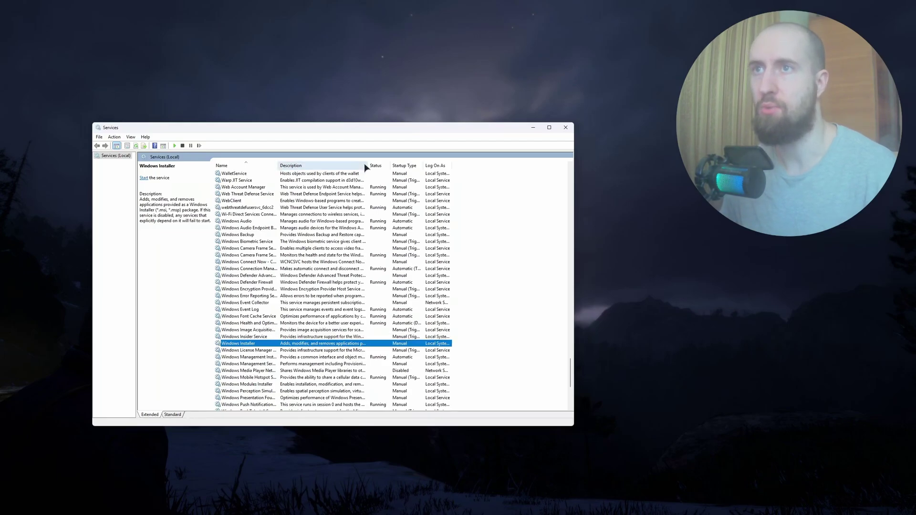
left_click(565, 127)
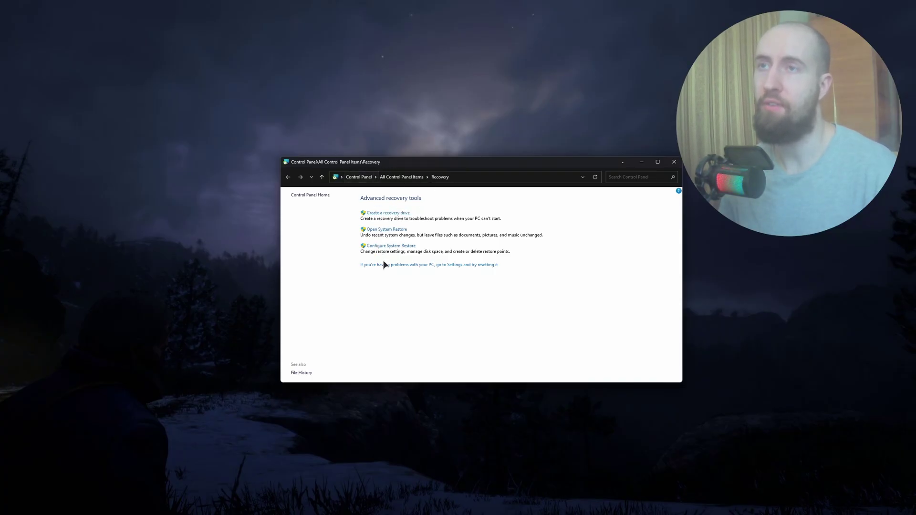
left_click(394, 231)
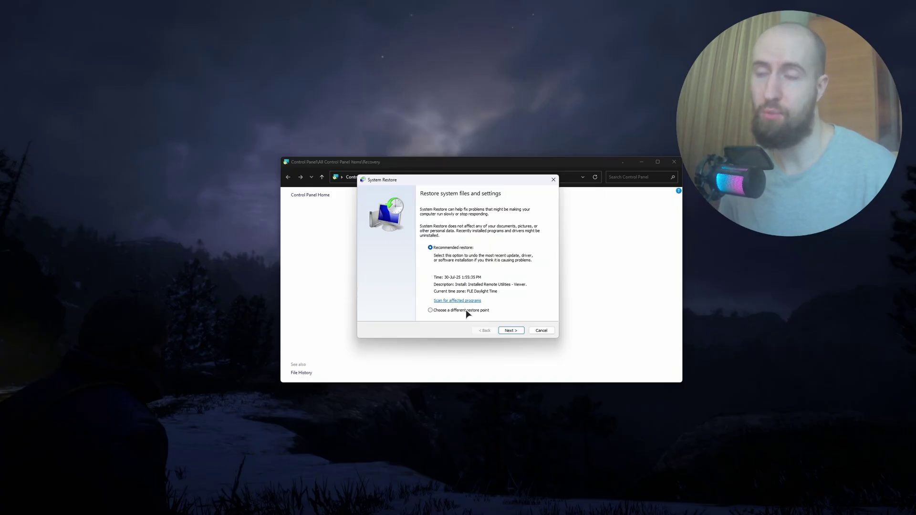
left_click(511, 330)
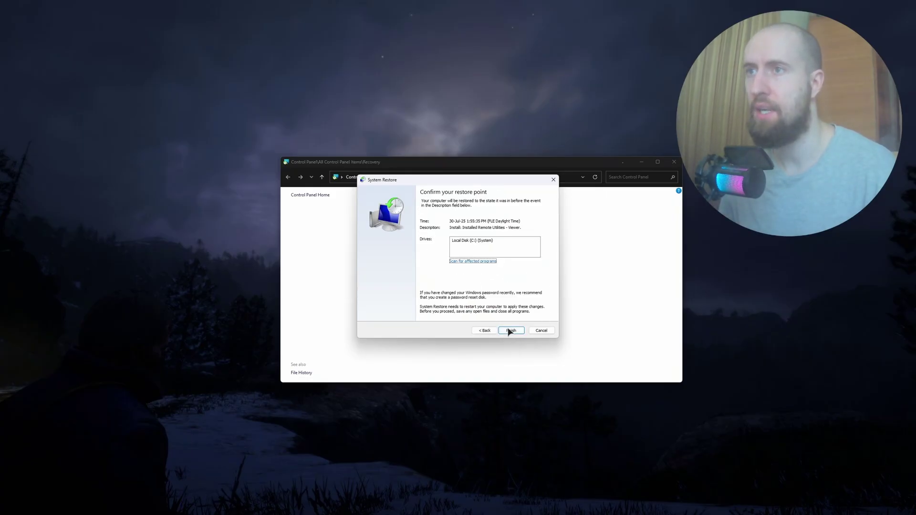
left_click(541, 330)
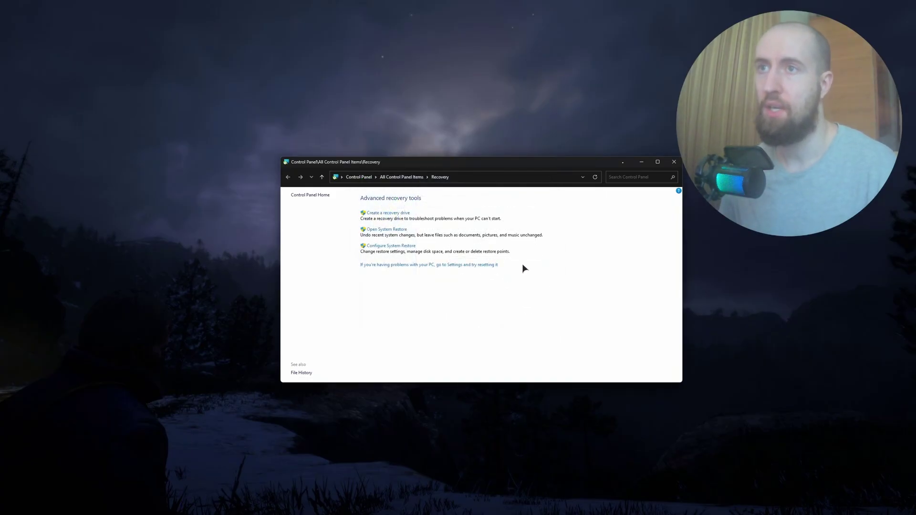